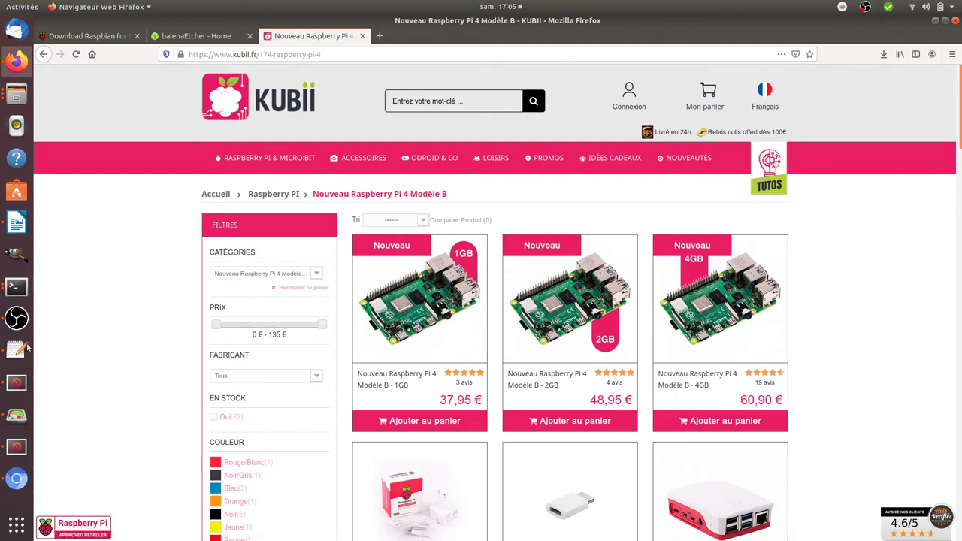
Check the etcher link in the setup notes, then switch Firefox to the balenaEtcher - Home tab.
click(17, 350)
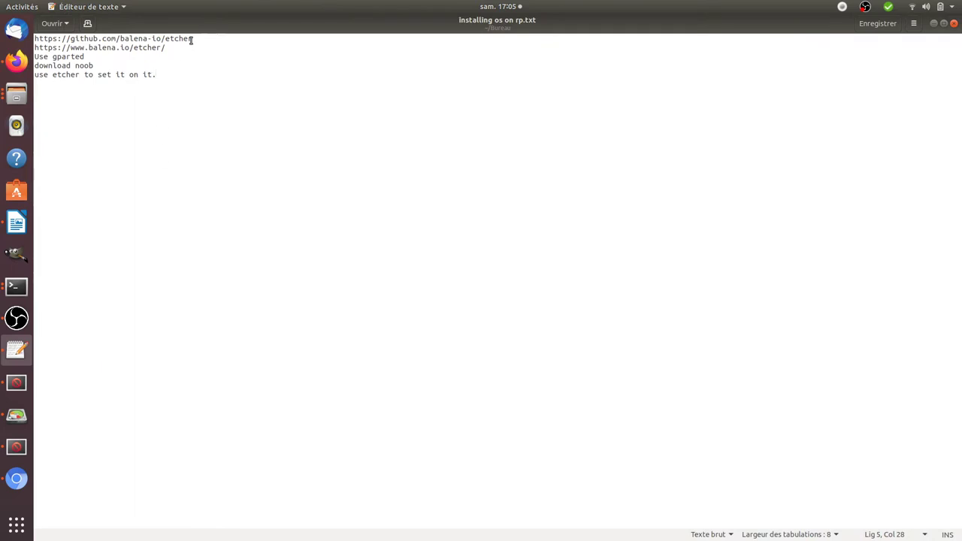
drag(194, 42, 166, 39)
click(18, 64)
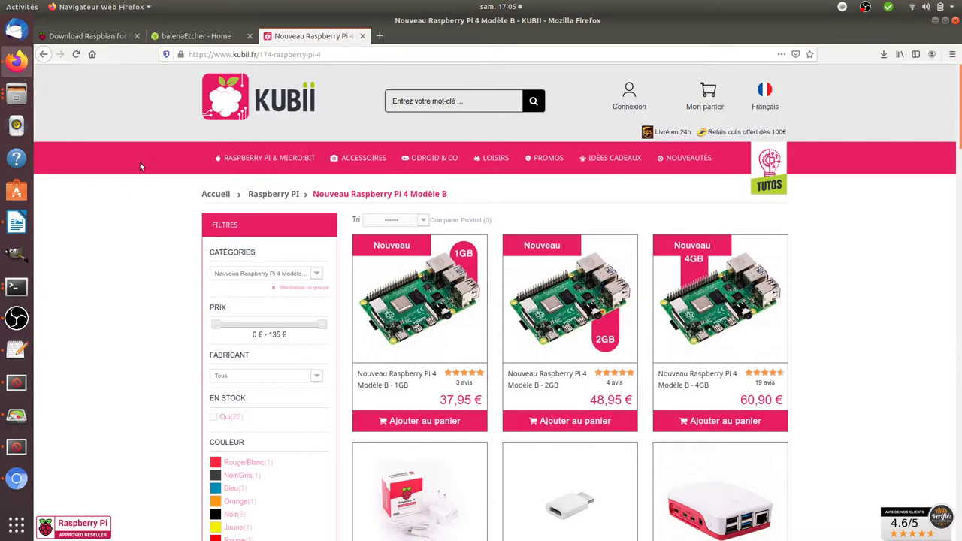
click(191, 36)
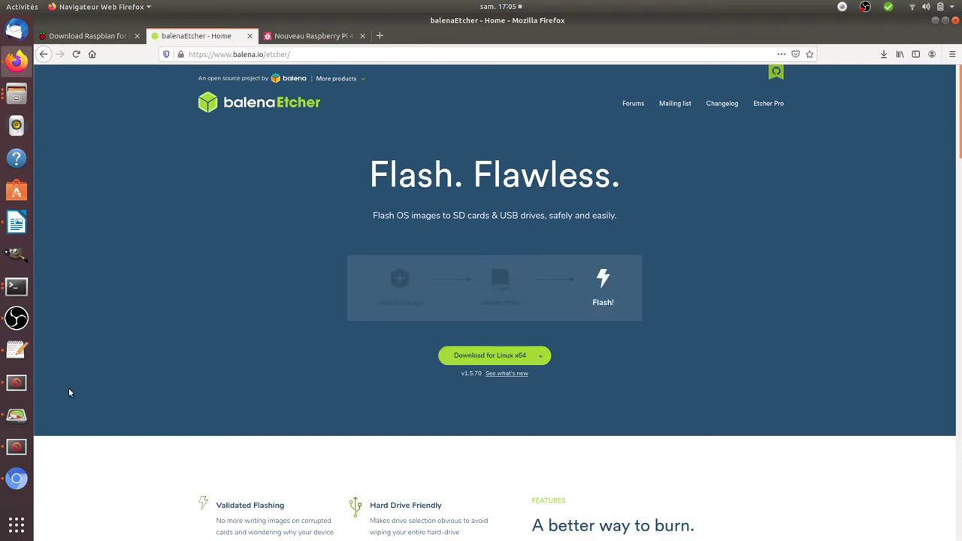
click(17, 383)
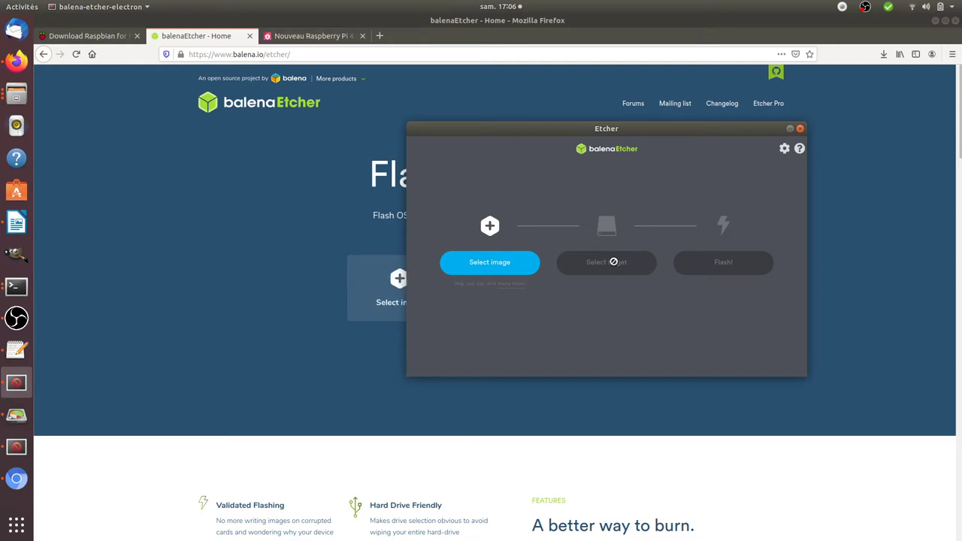
click(496, 274)
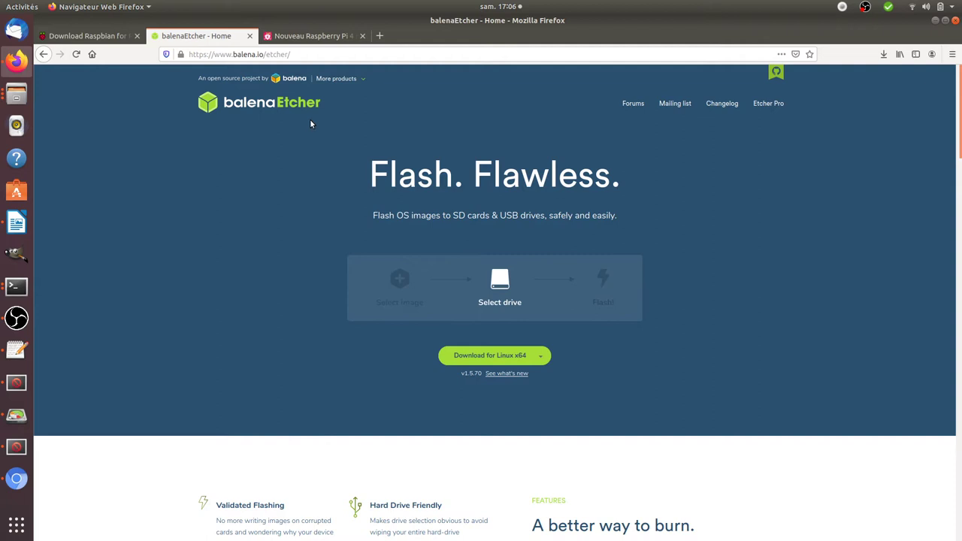
Note the gparted line in installing os on rp.txt, briefly open GParted, then close it.
click(17, 350)
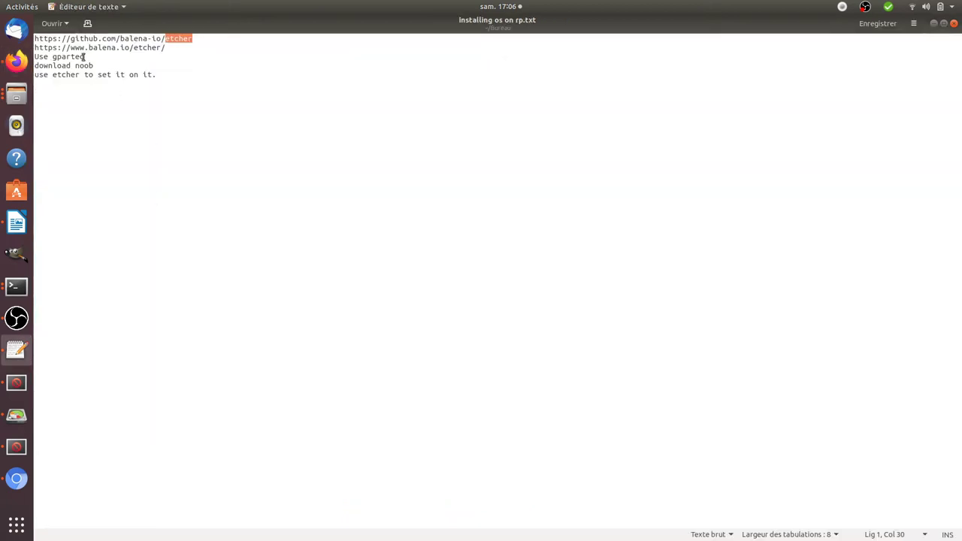
drag(85, 57, 55, 56)
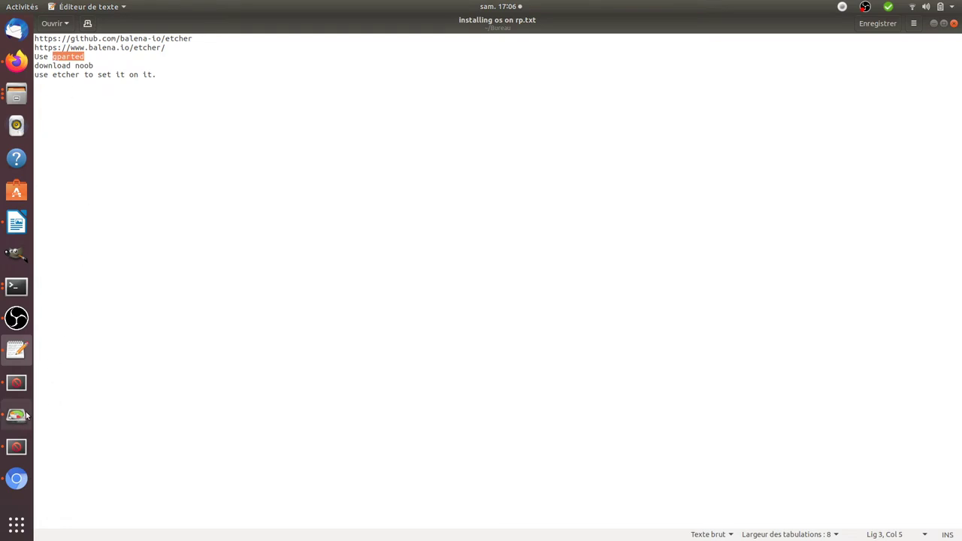
click(22, 415)
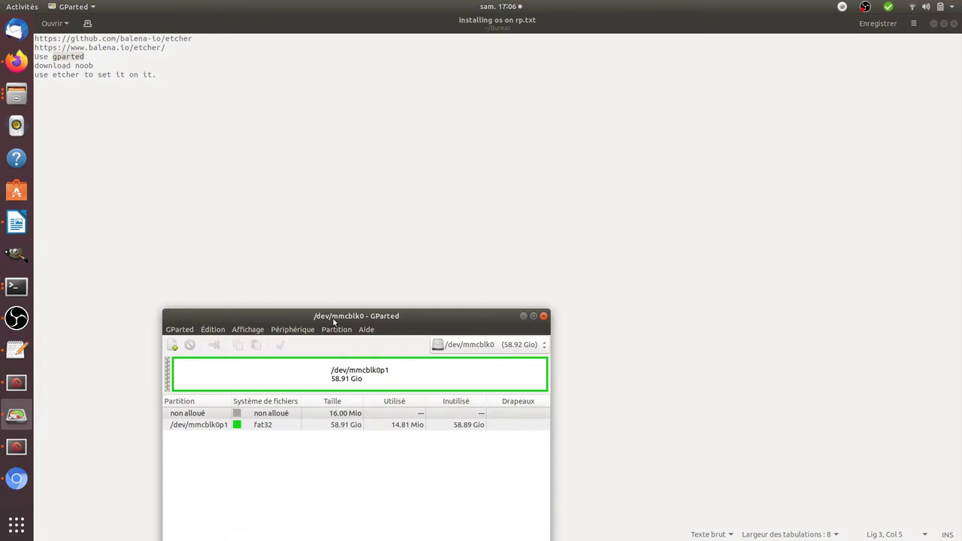
drag(333, 322, 359, 173)
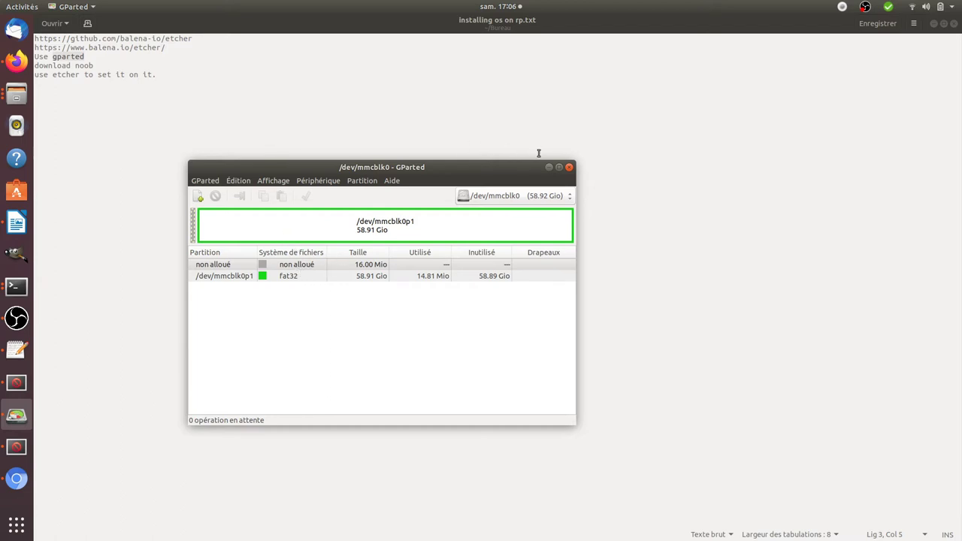
click(569, 167)
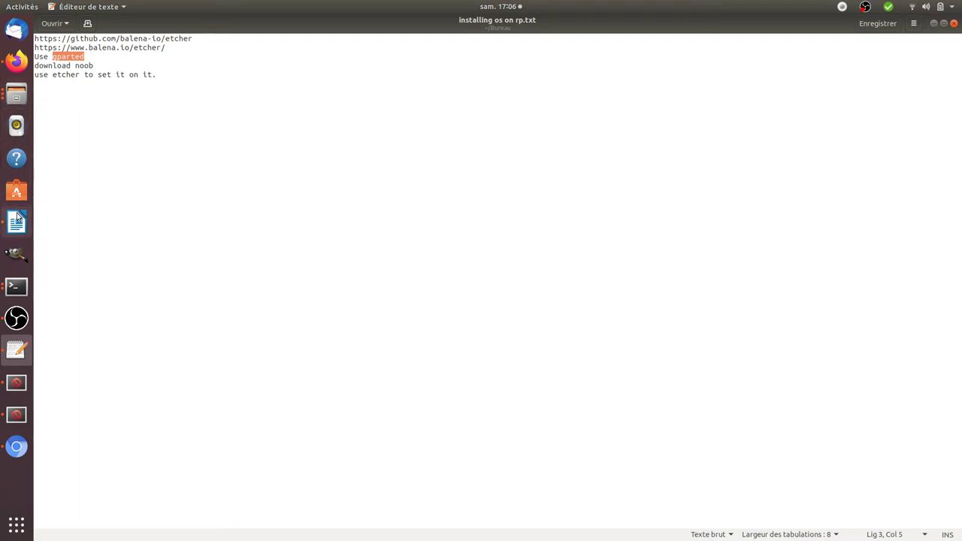
Launch GParted from the applications grid, authenticating with the account password.
click(15, 530)
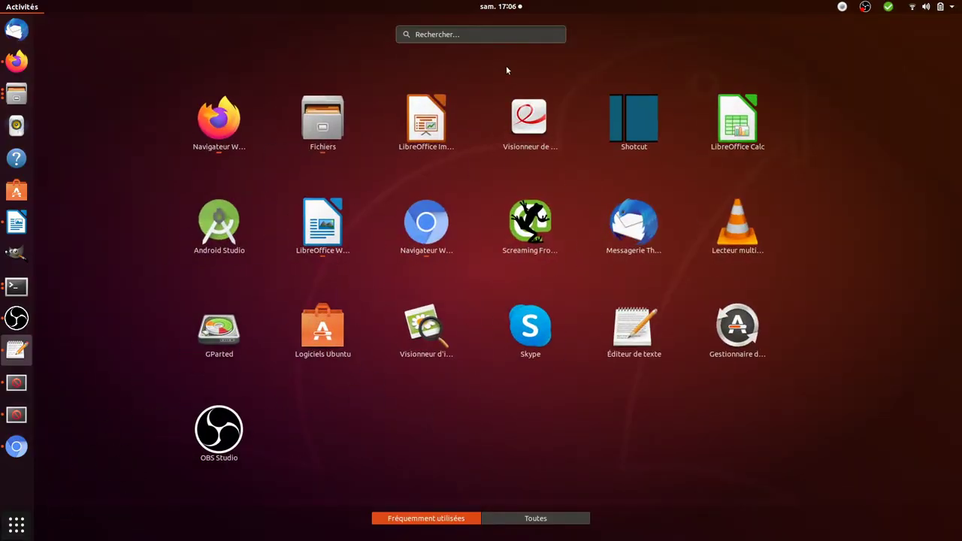
click(216, 331)
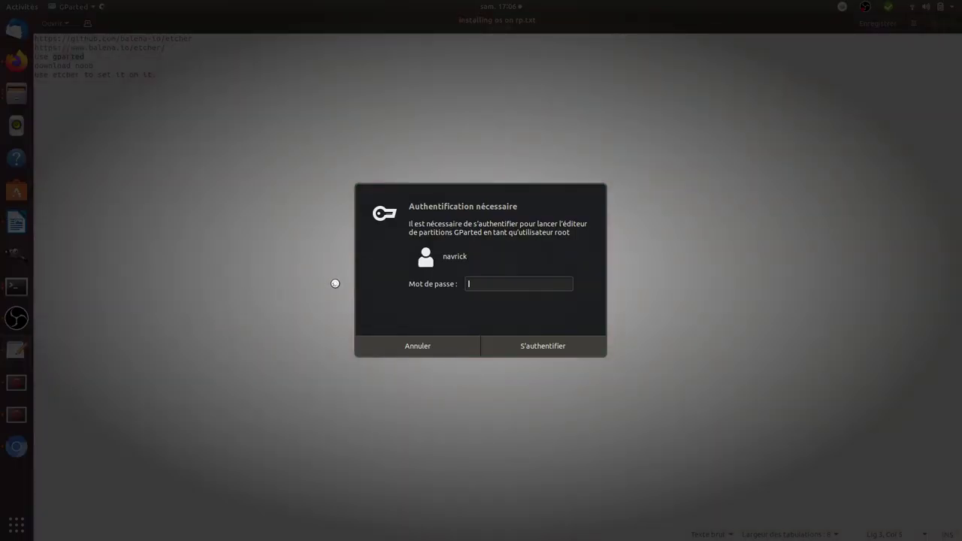
text(*********)
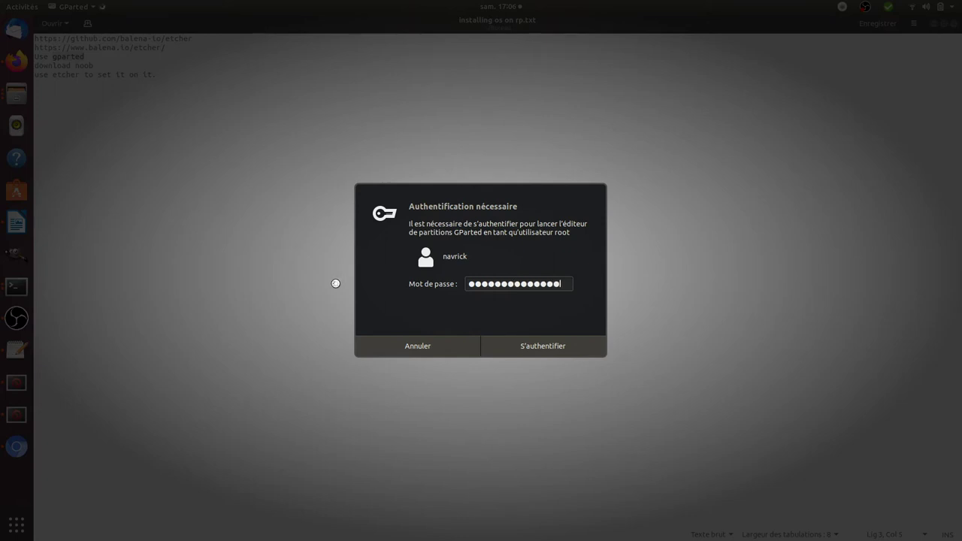
text(*****)
key(Return)
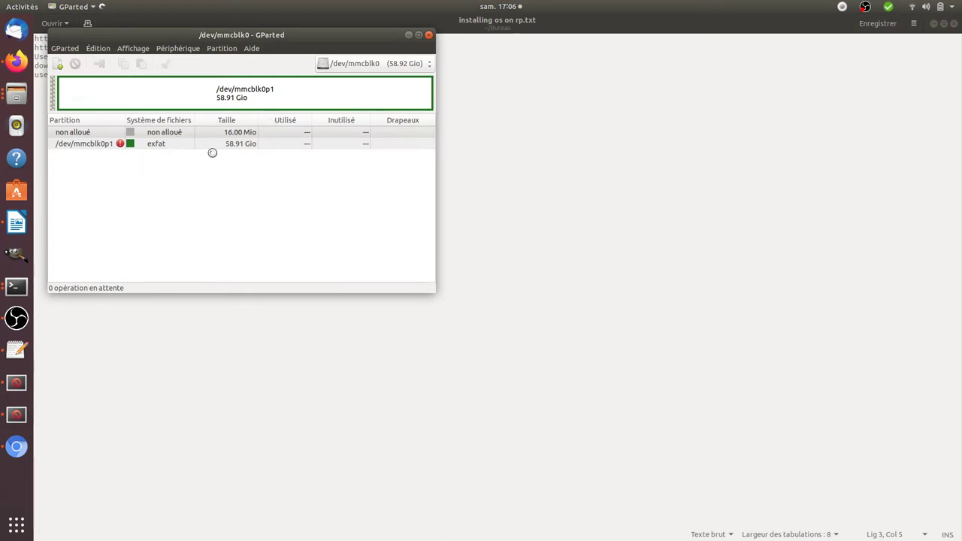
Queue formatting the 58.91 Gio /dev/mmcblk0p1 partition as fat32 via Formater en.
click(161, 145)
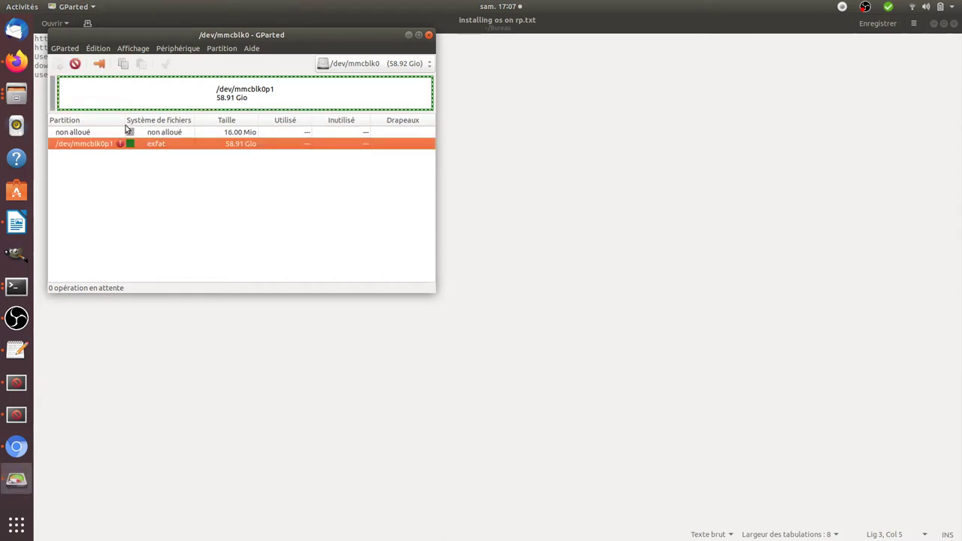
click(75, 49)
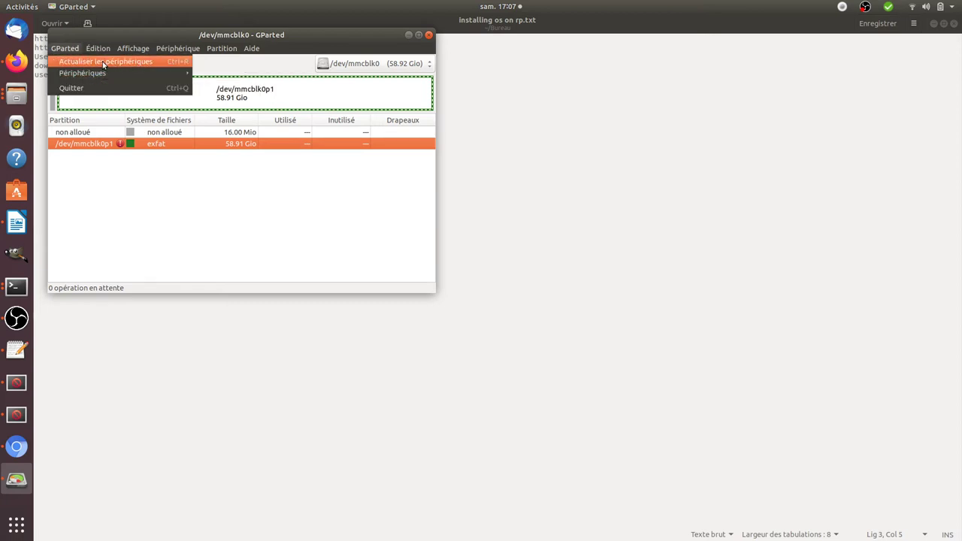
mouse_move(98, 48)
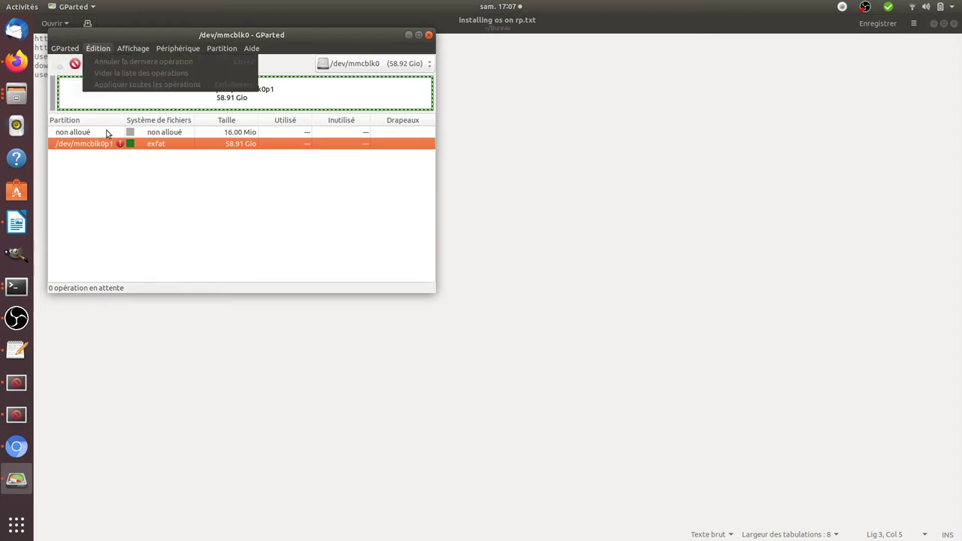
click(135, 209)
right_click(194, 144)
mouse_move(210, 217)
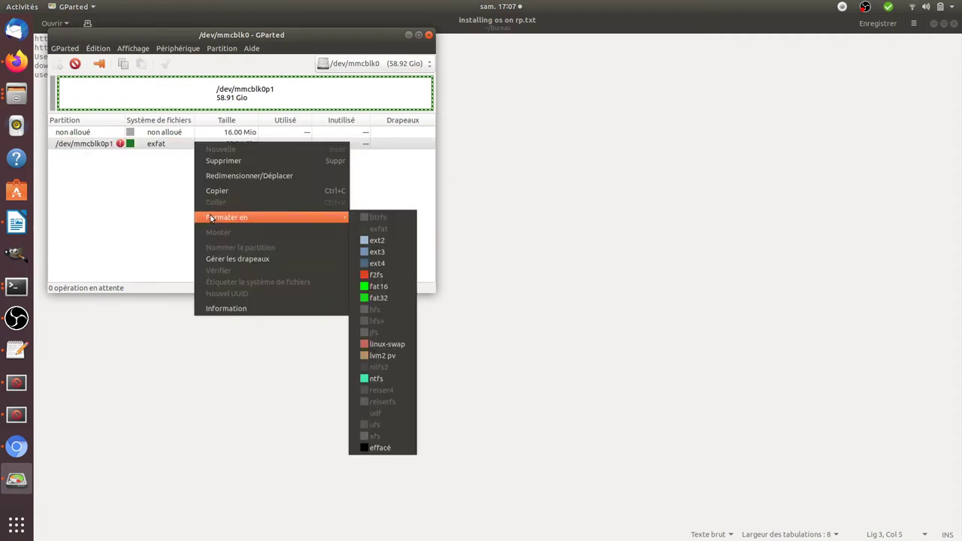
click(378, 298)
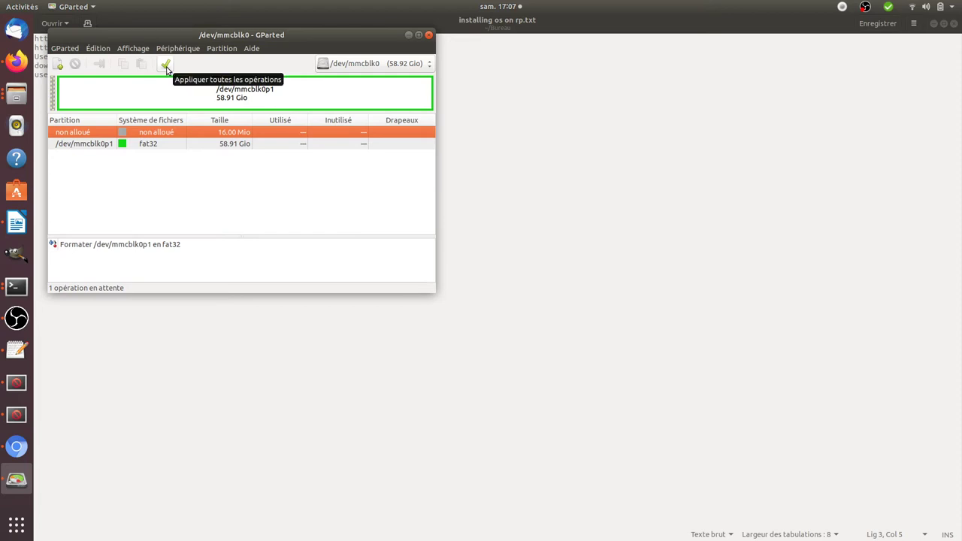
right_click(198, 137)
click(156, 177)
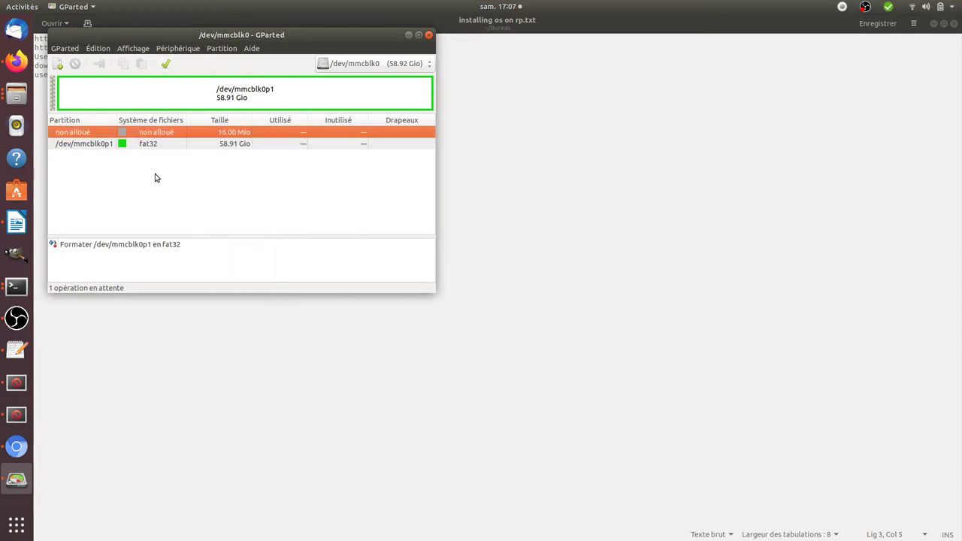
click(141, 143)
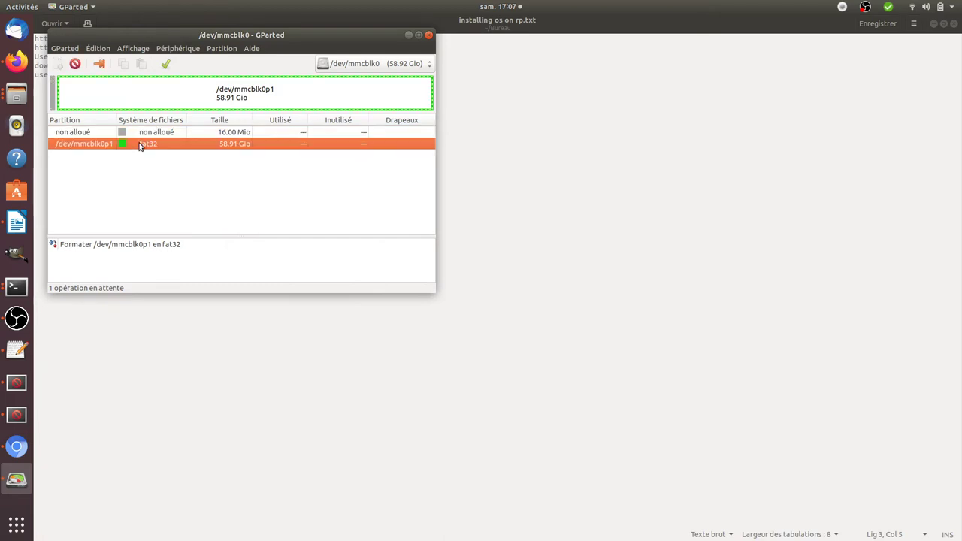
Apply the queued fat32 format despite the data-loss warning, and close the finished report.
click(169, 66)
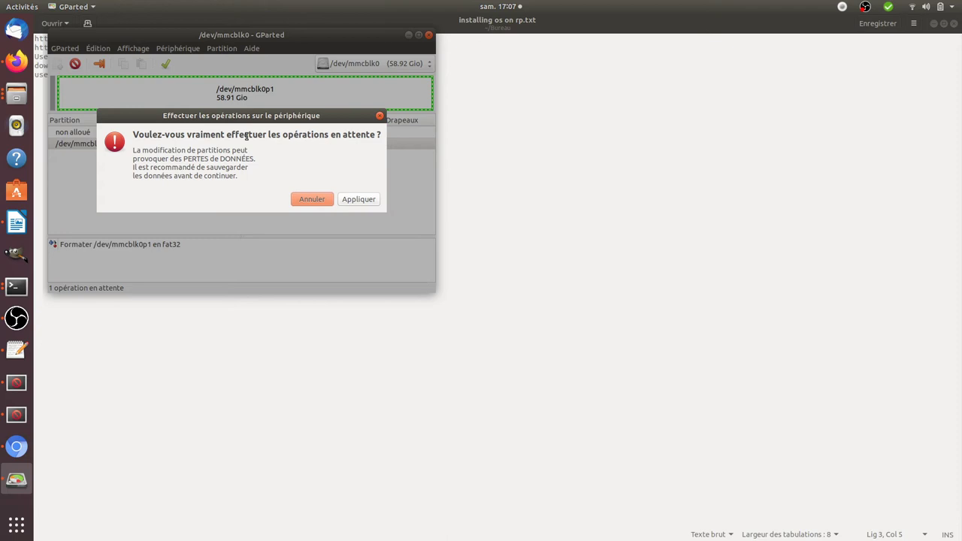
drag(185, 158, 261, 158)
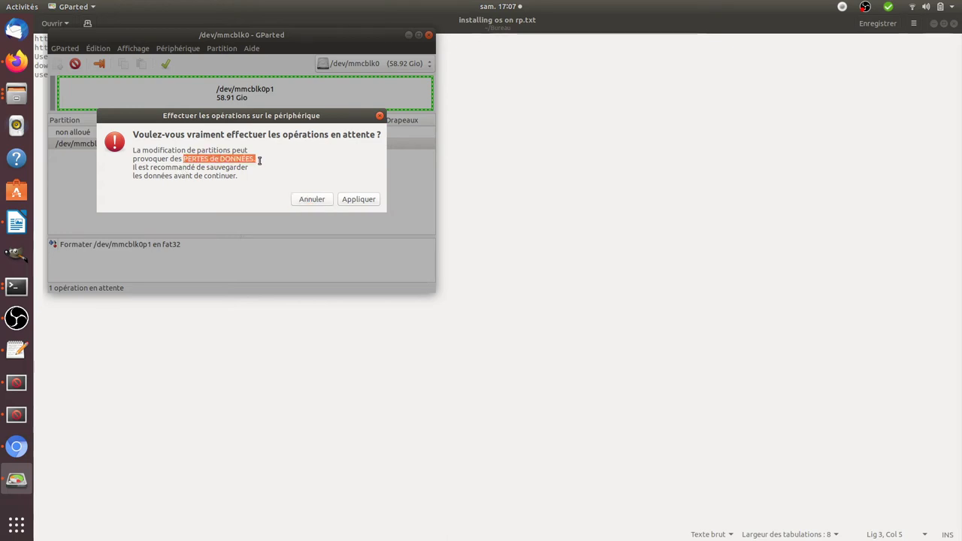
click(353, 203)
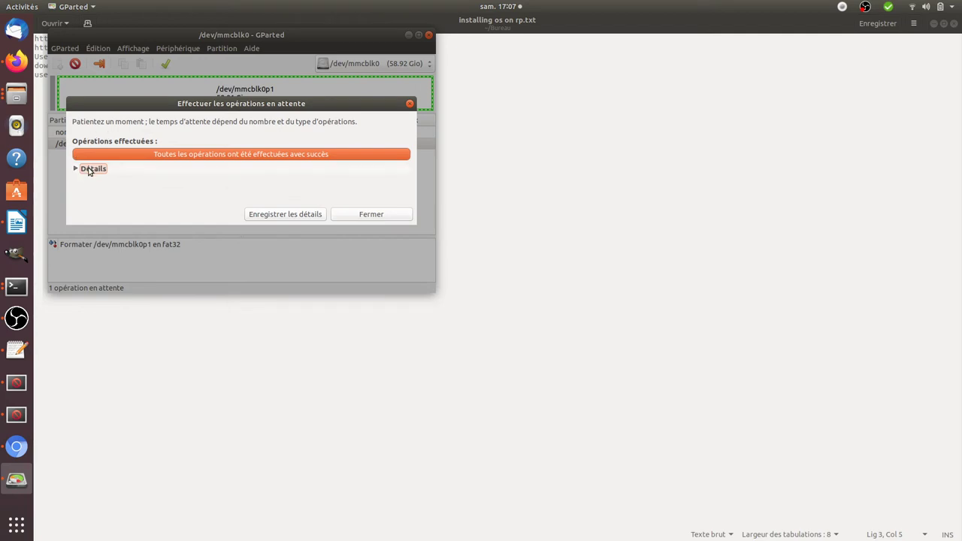
click(353, 215)
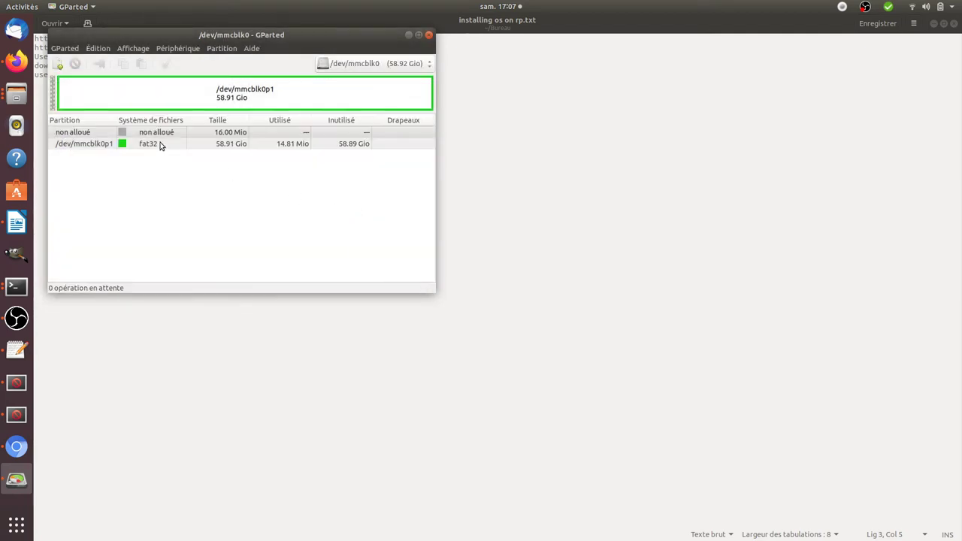
Check the gparted note, then switch Firefox to the Download Raspbian tab.
click(166, 338)
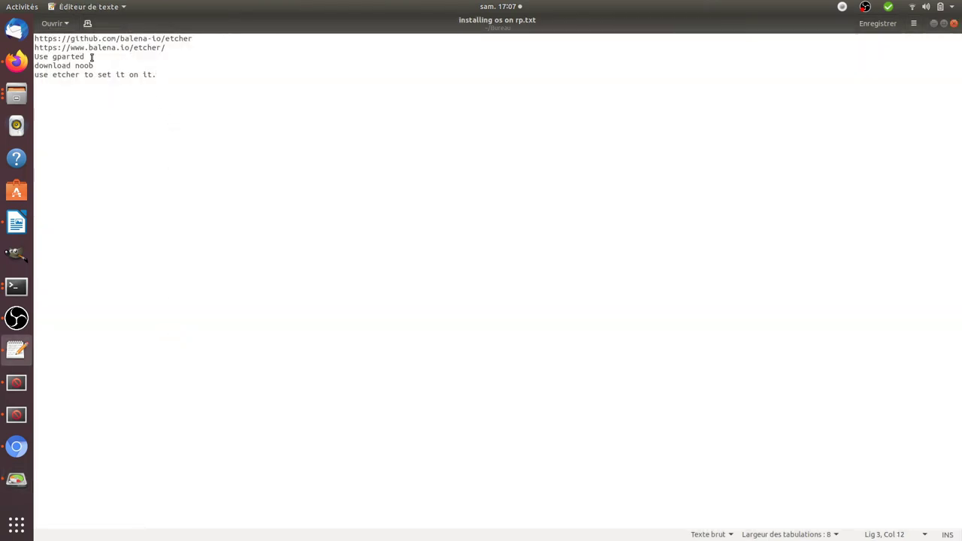
drag(92, 57, 52, 57)
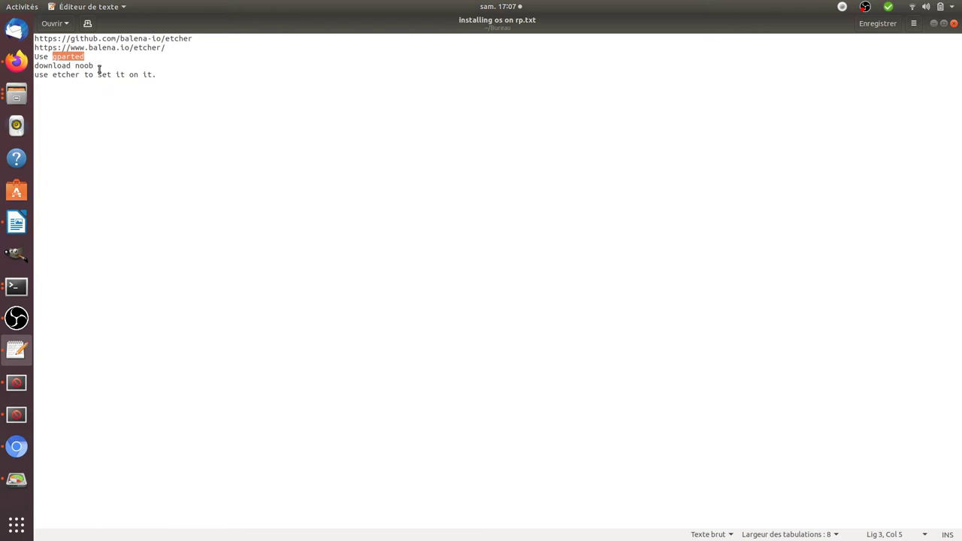
click(17, 61)
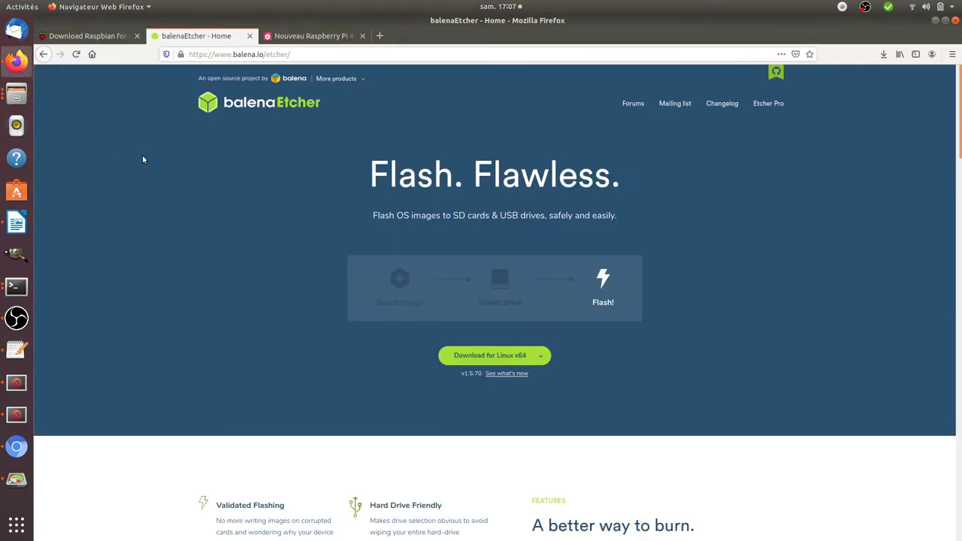
click(115, 37)
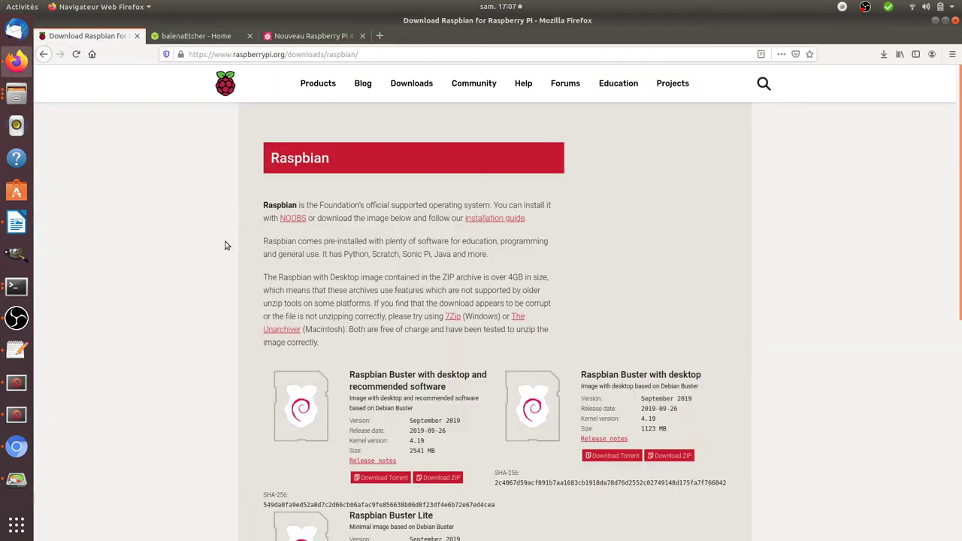
Scroll to the Buster with desktop and recommended software image, then bring Etcher forward.
scroll(331, 327, down, 3)
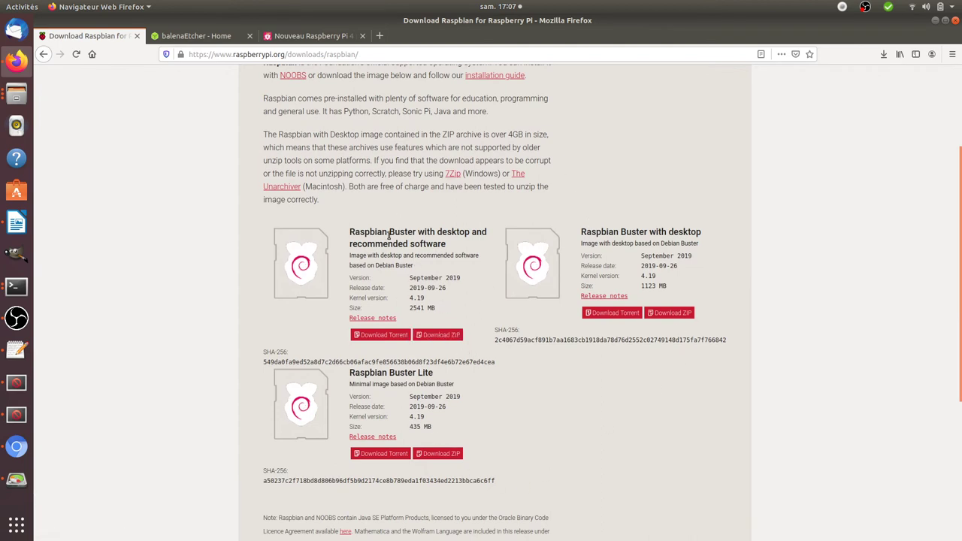
drag(348, 236, 447, 244)
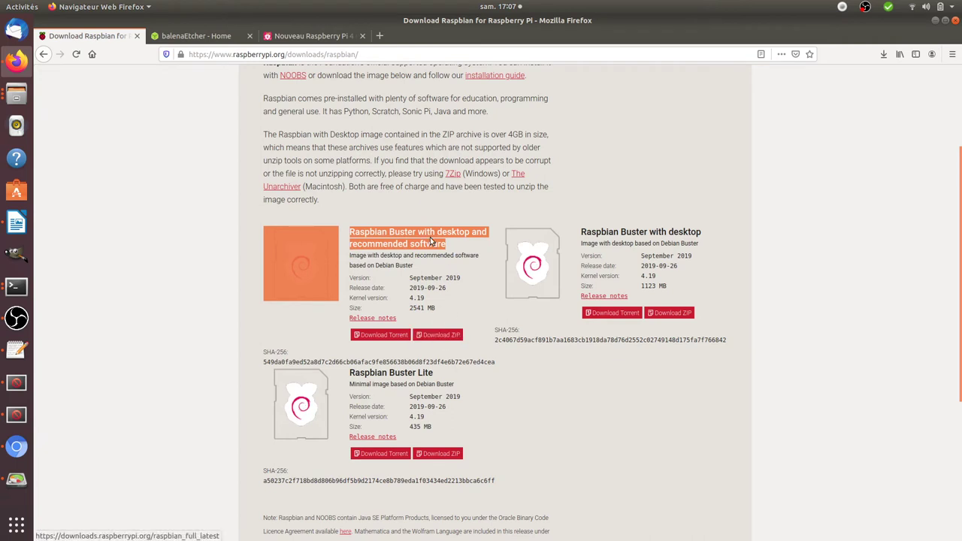
click(200, 133)
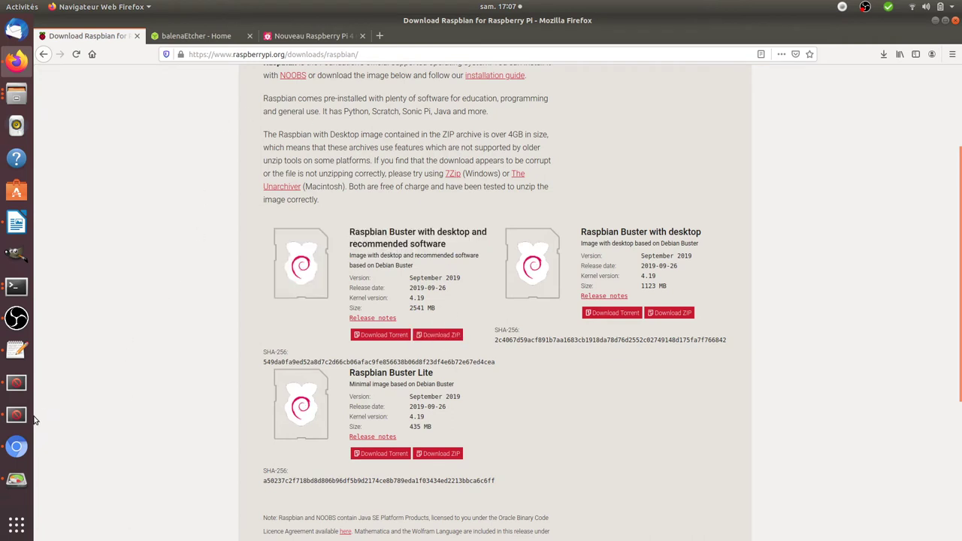
click(17, 383)
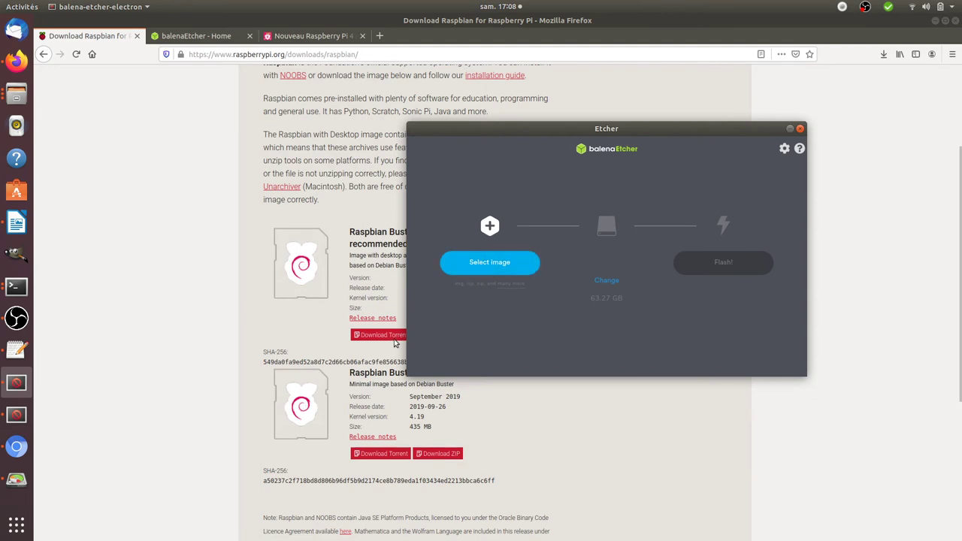
Load 2019-09-26-raspbian-buster-full.zip from Téléchargements as the image to flash.
click(493, 264)
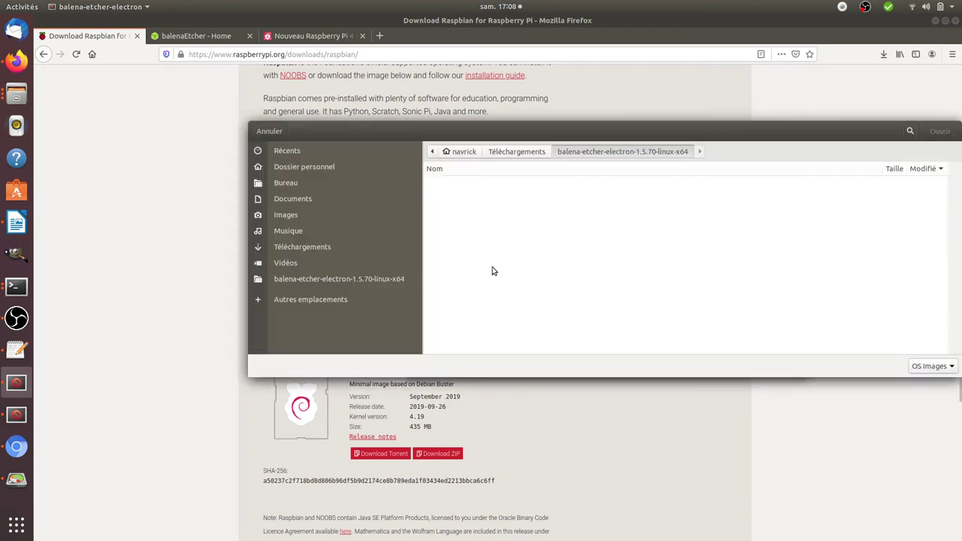
click(536, 154)
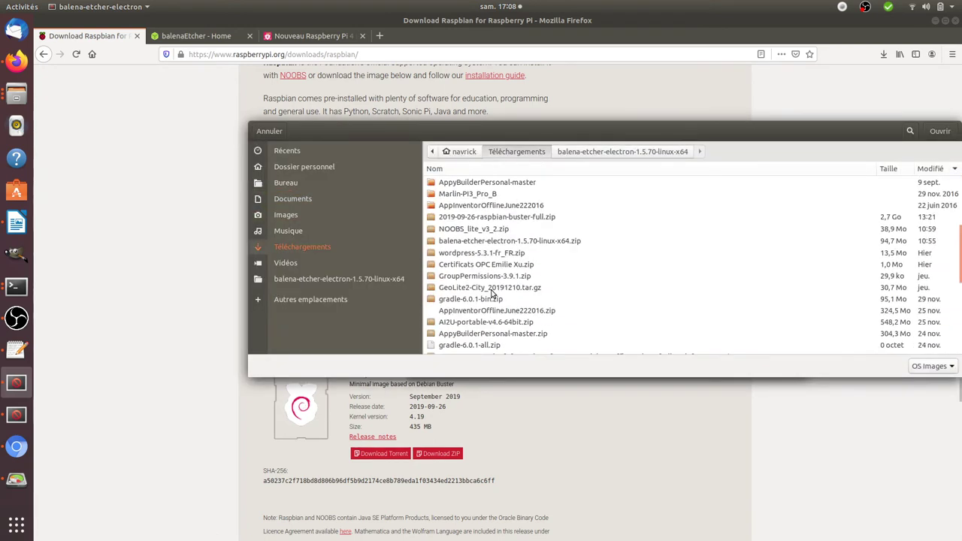
click(490, 218)
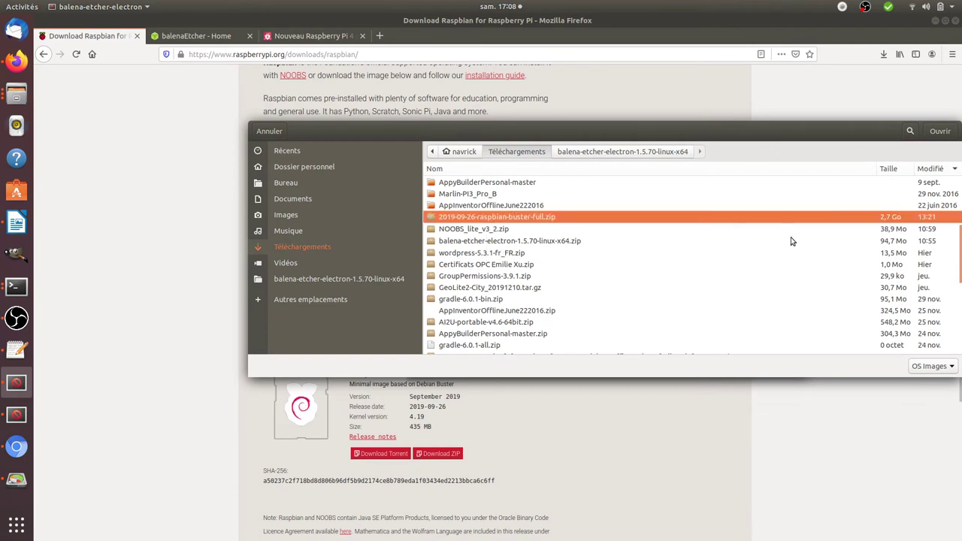
click(939, 131)
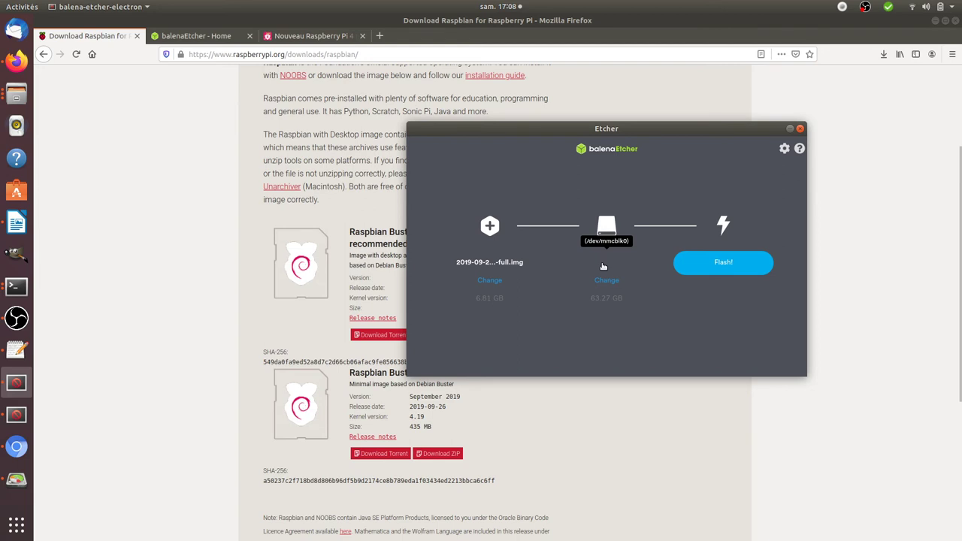
Re-select the 63.27 GB /dev/mmcblk0 SD card as the target drive and continue.
click(16, 485)
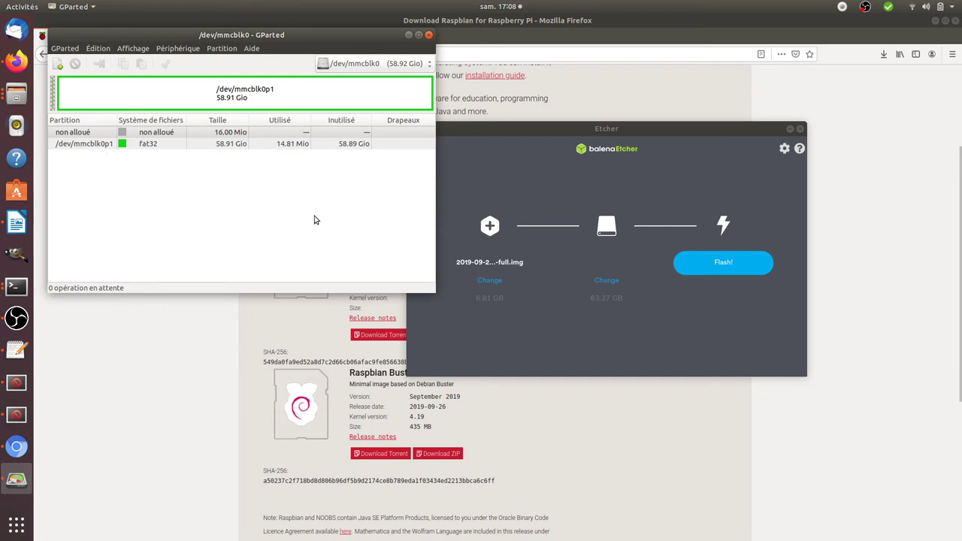
click(611, 282)
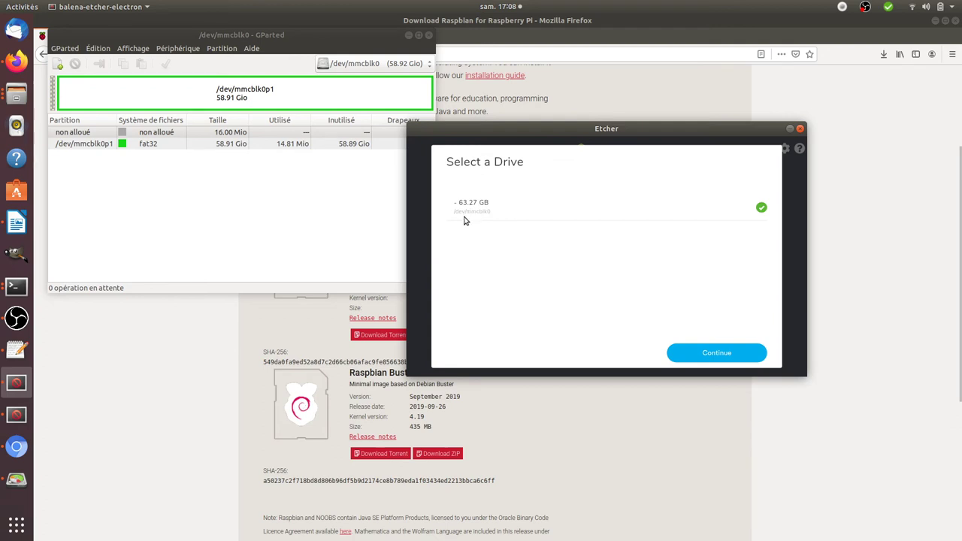
click(482, 216)
click(699, 351)
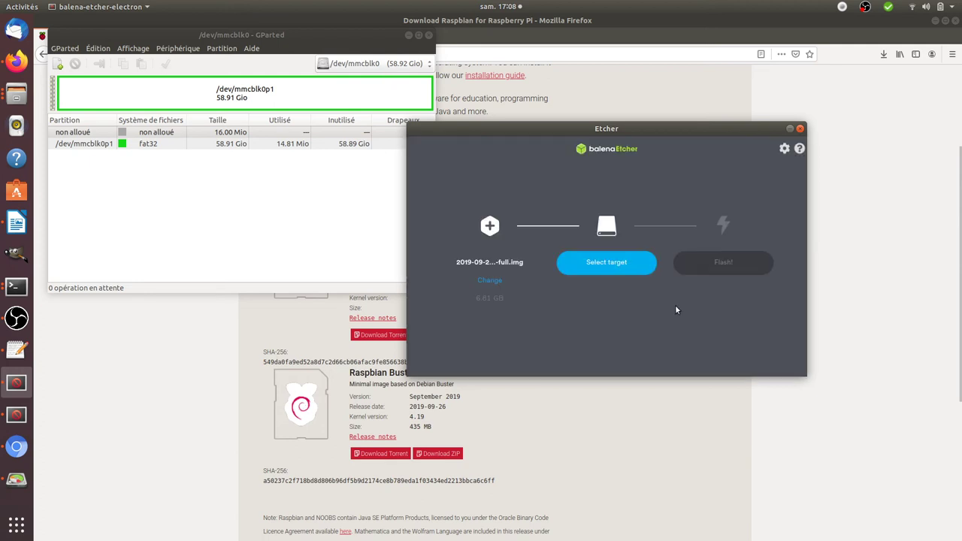
click(639, 269)
click(502, 210)
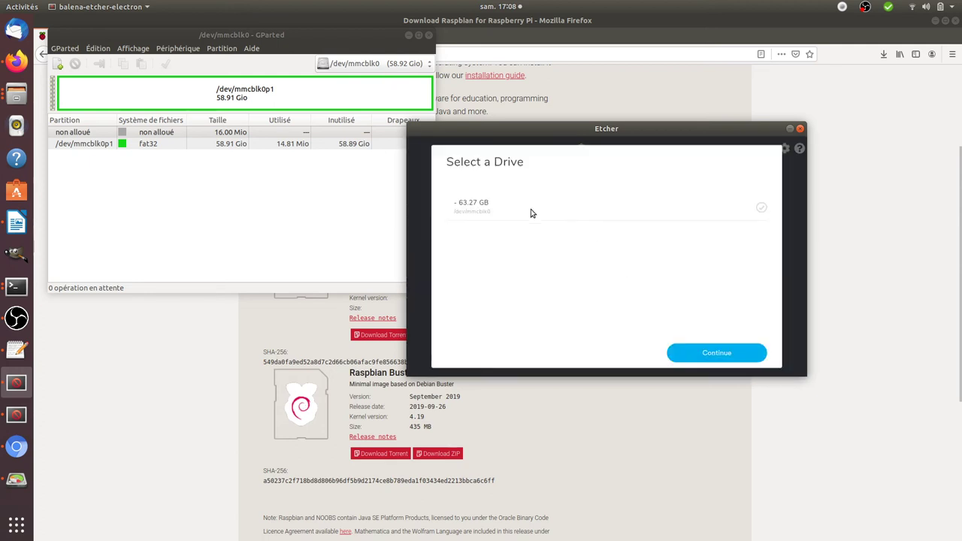
click(713, 351)
Start flashing the 6.81 GB image, authenticating with the account password.
click(723, 265)
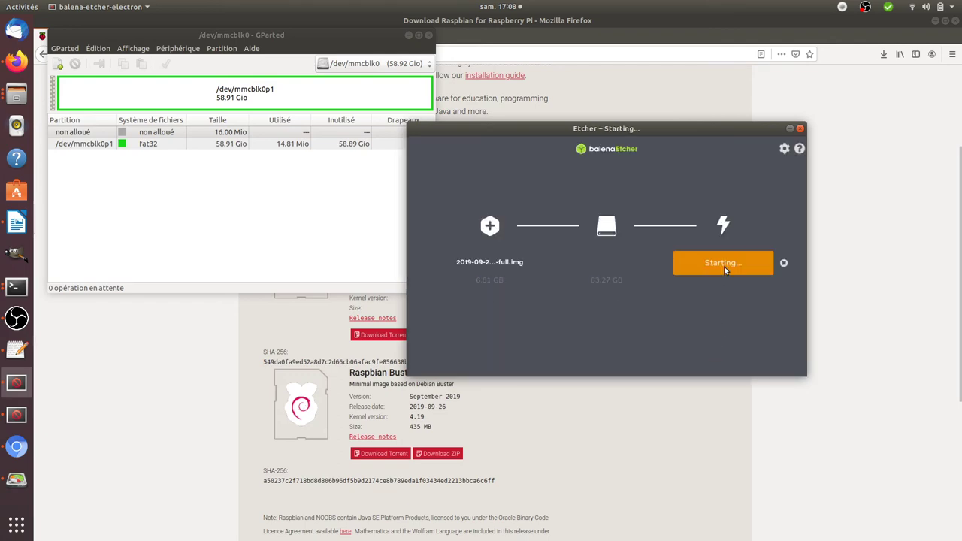
text(••••••••••)
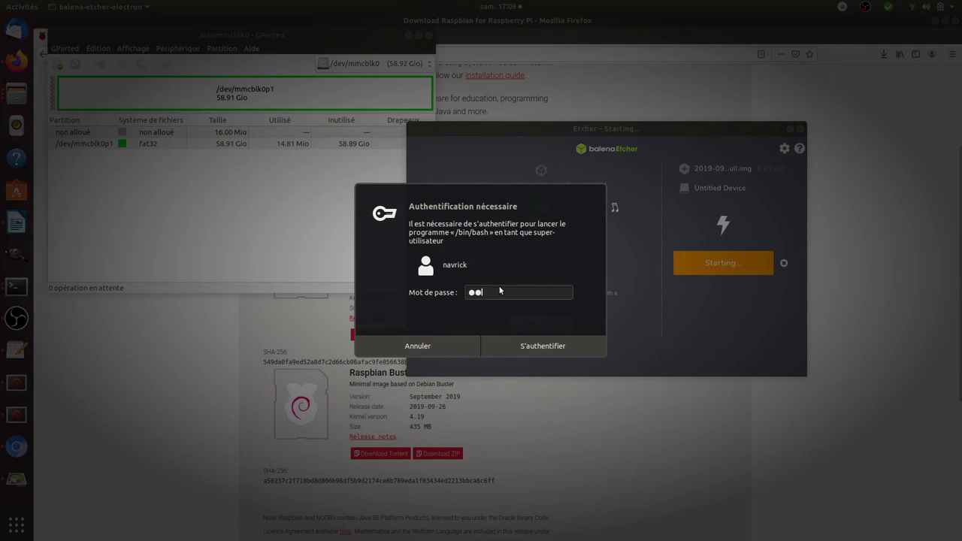
text(•••••)
click(507, 340)
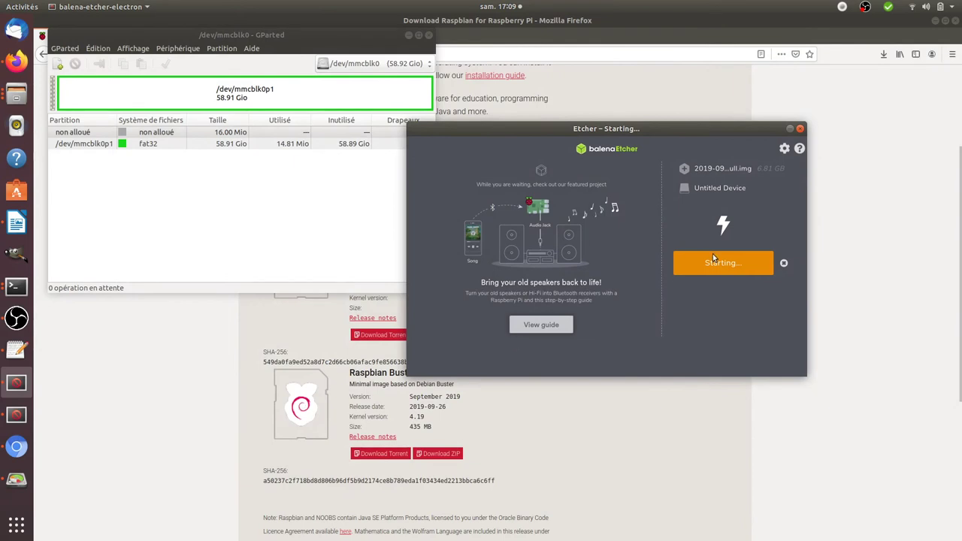